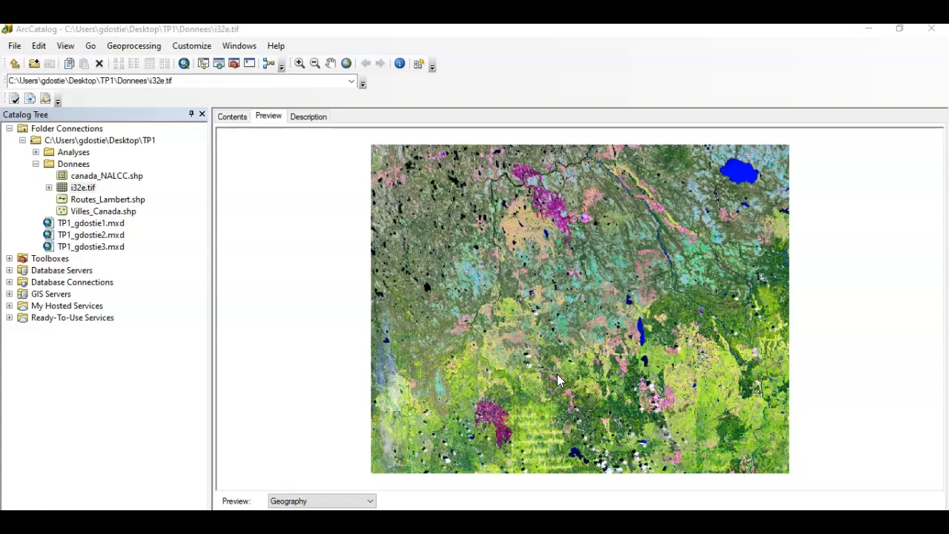
# Examine the spatial reference of i32e.tif in its raster dataset properties
pyautogui.click(81, 189)
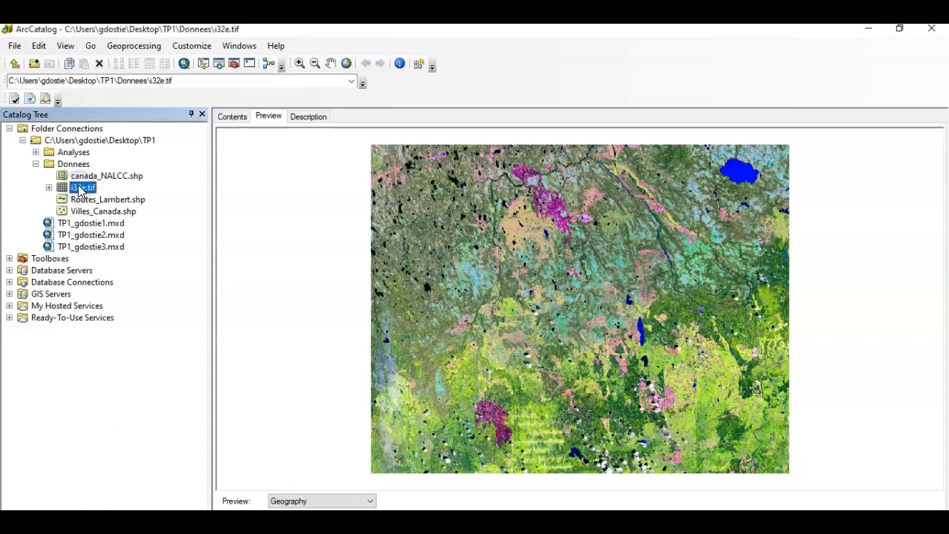
pyautogui.rightClick(79, 189)
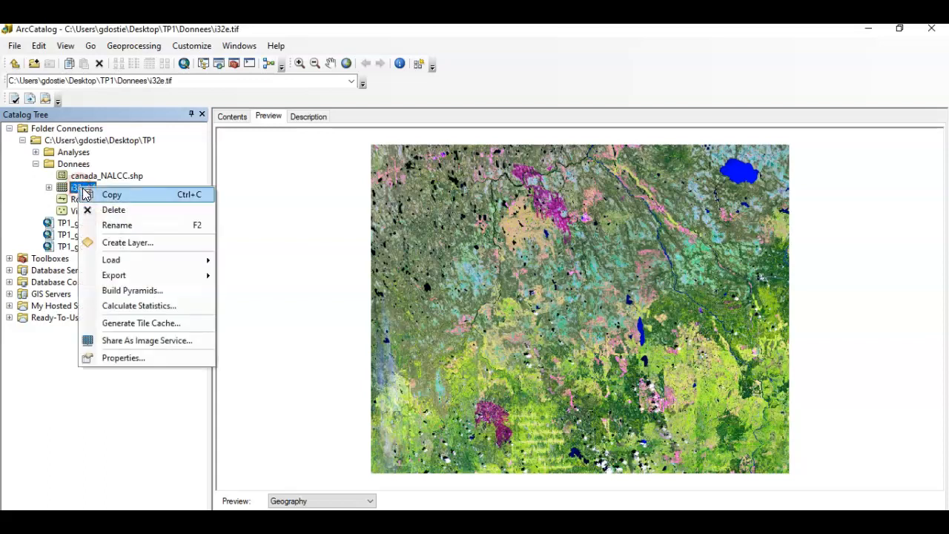
pyautogui.click(151, 359)
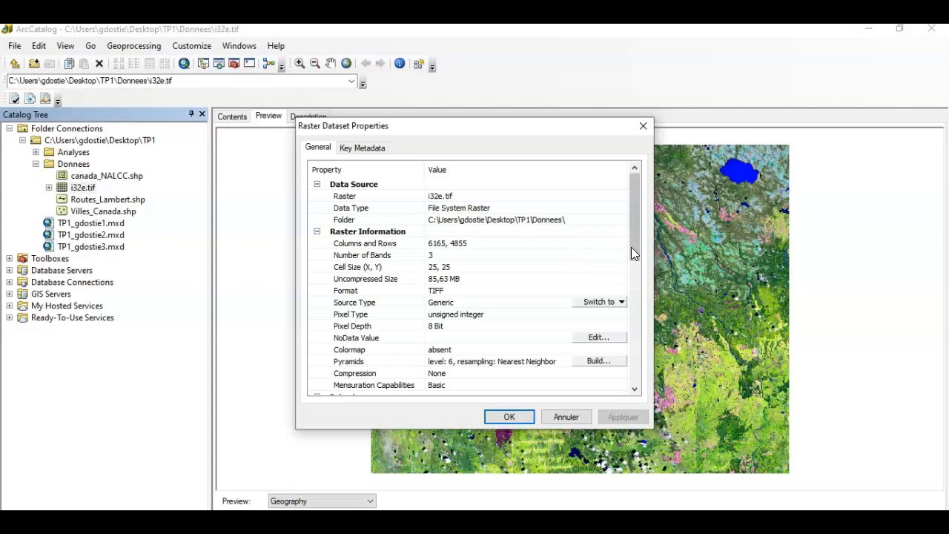
pyautogui.moveTo(633, 246); pyautogui.dragTo(639, 299)
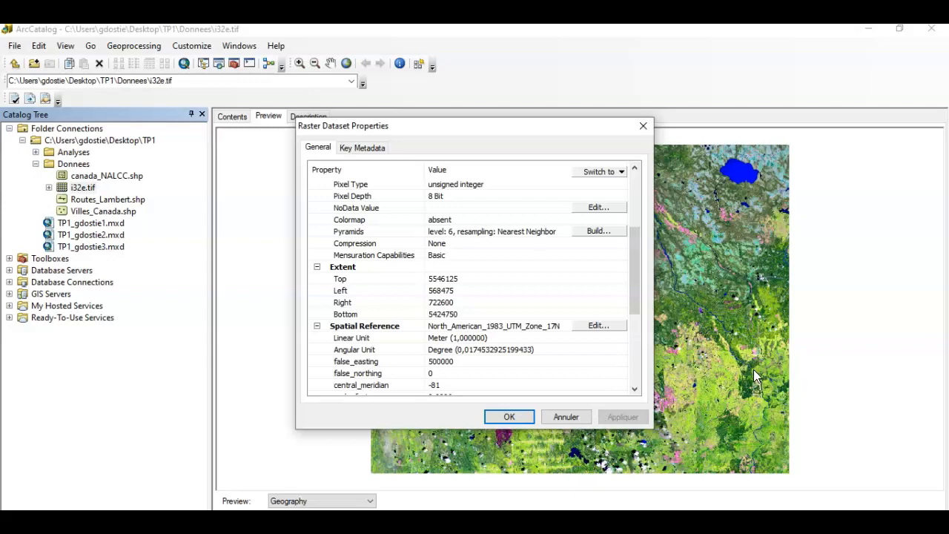
pyautogui.click(510, 417)
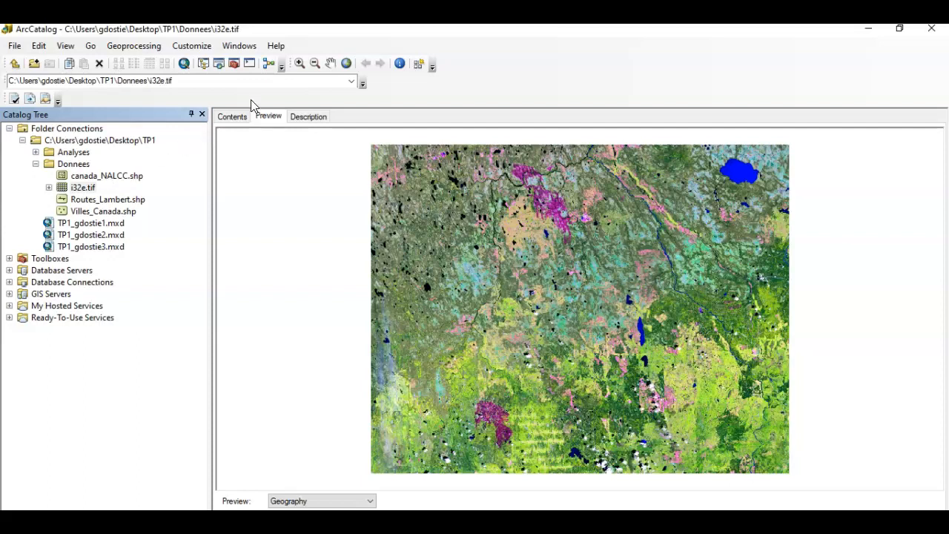
# Search for "Project raster" and open the Project Raster data management tool
pyautogui.click(219, 65)
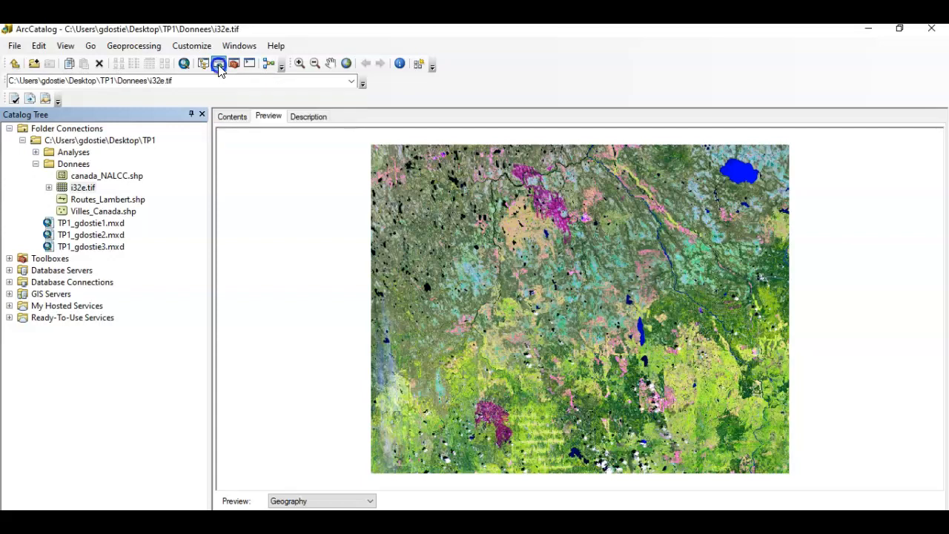
pyautogui.click(776, 168)
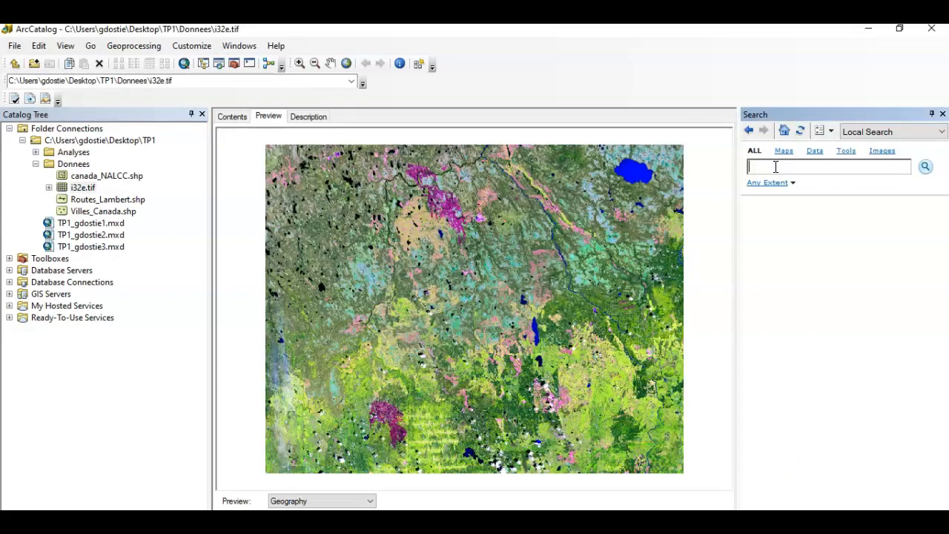
pyautogui.write('Project raster')
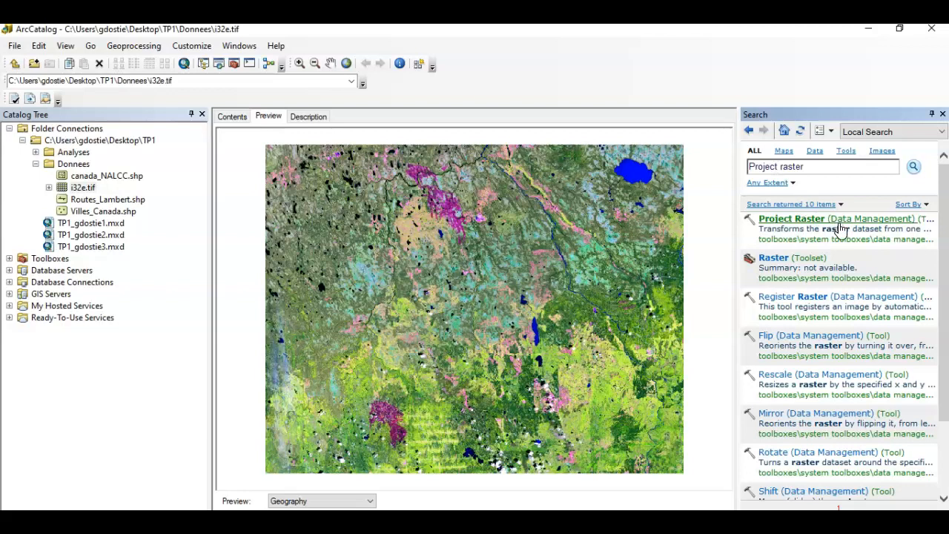
pyautogui.doubleClick(870, 224)
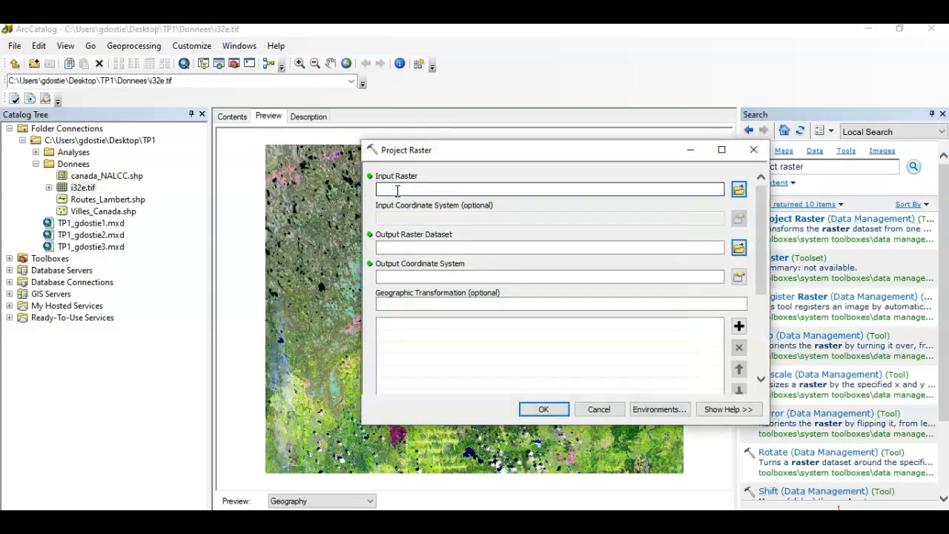
# Load i32e.tif from the Donnees folder as the input raster
pyautogui.click(739, 191)
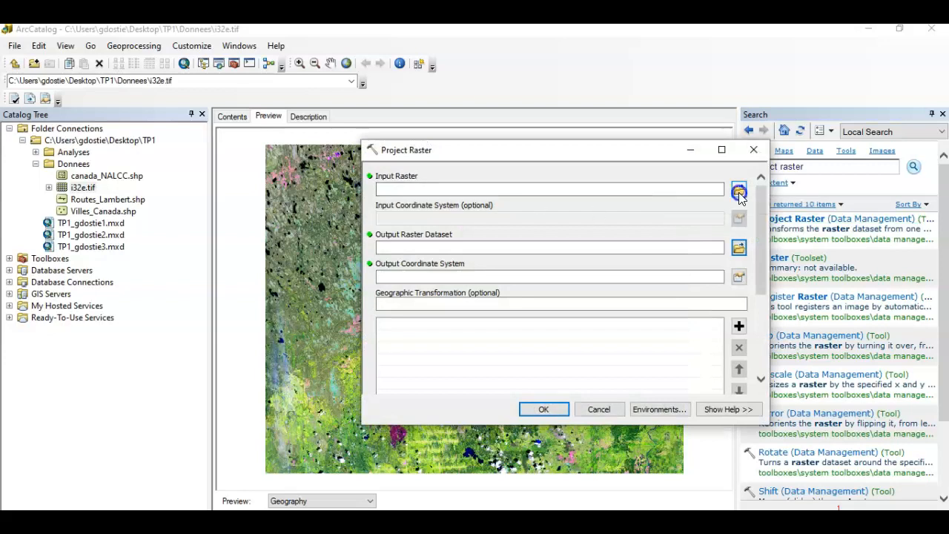
pyautogui.click(425, 221)
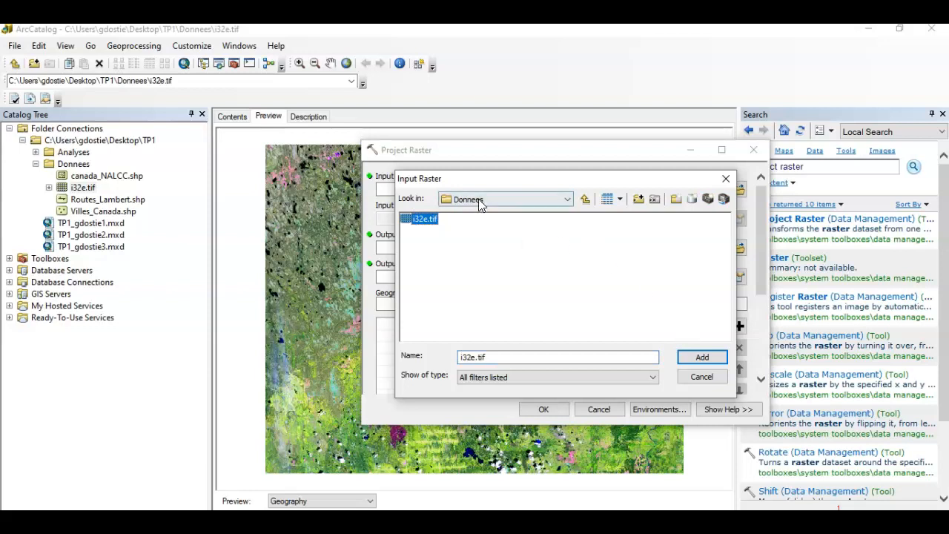
pyautogui.click(704, 358)
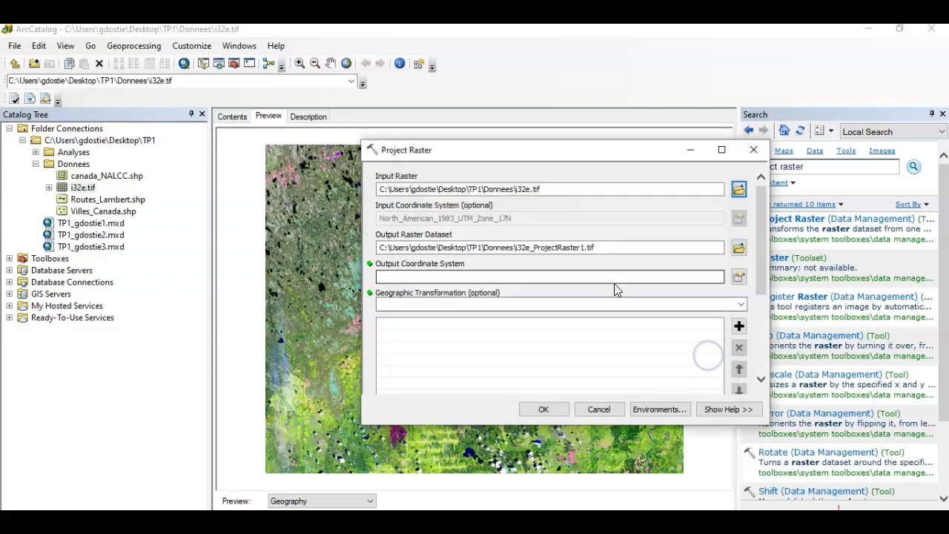
# Rename the output raster dataset as i32e_NALCC.tif
pyautogui.click(584, 247)
pyautogui.press('BackSpace')
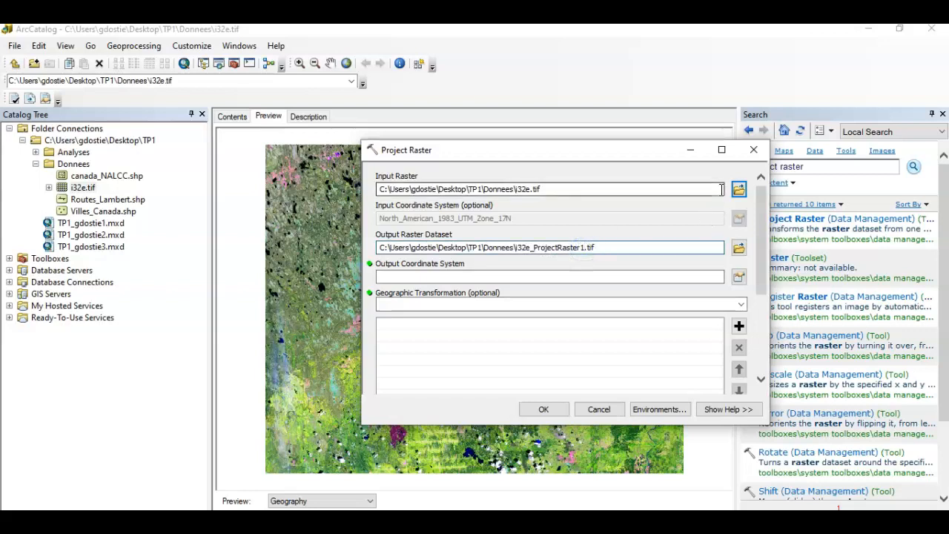
pyautogui.press('BackSpace')
pyautogui.press('BackSpace')
pyautogui.press('BackSpace')
pyautogui.press('BackSpace')
pyautogui.press('BackSpace')
pyautogui.press('BackSpace')
pyautogui.press('BackSpace')
pyautogui.press('BackSpace')
pyautogui.press('BackSpace')
pyautogui.press('BackSpace')
pyautogui.press('BackSpace')
pyautogui.press('BackSpace')
pyautogui.press('BackSpace')
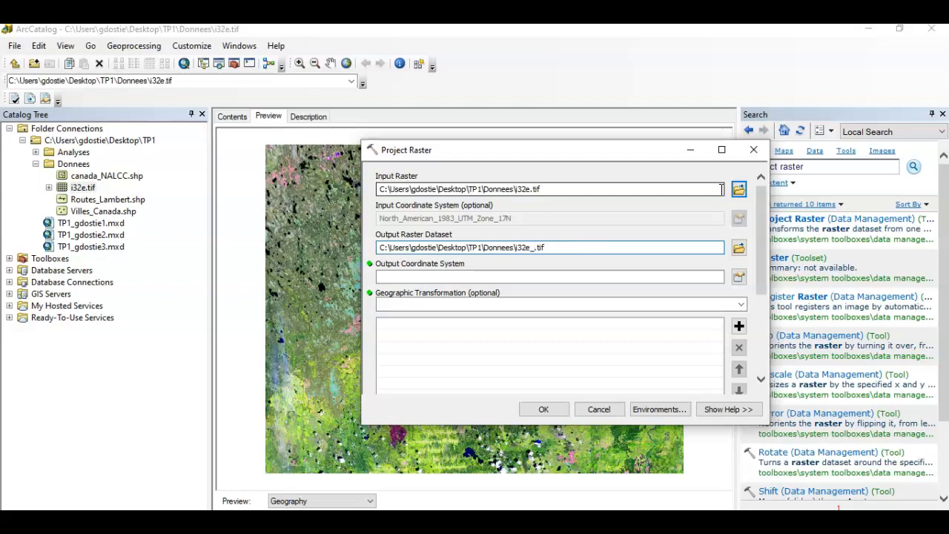
pyautogui.write('NALCC')
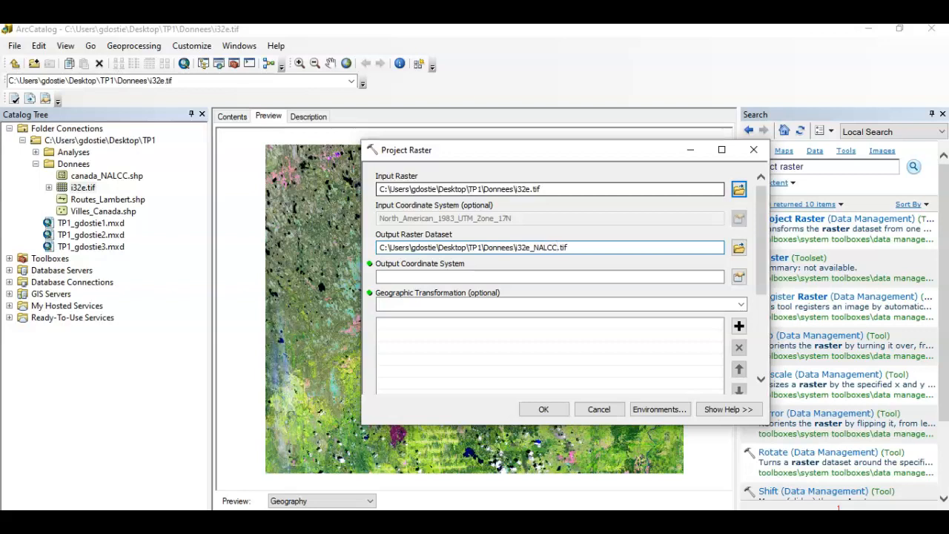
# Change the output raster's destination folder from Donnees to Analyses in its path
pyautogui.click(506, 247)
pyautogui.press('BackSpace')
pyautogui.press('BackSpace')
pyautogui.press('BackSpace')
pyautogui.press('BackSpace')
pyautogui.press('BackSpace')
pyautogui.write('Analys')
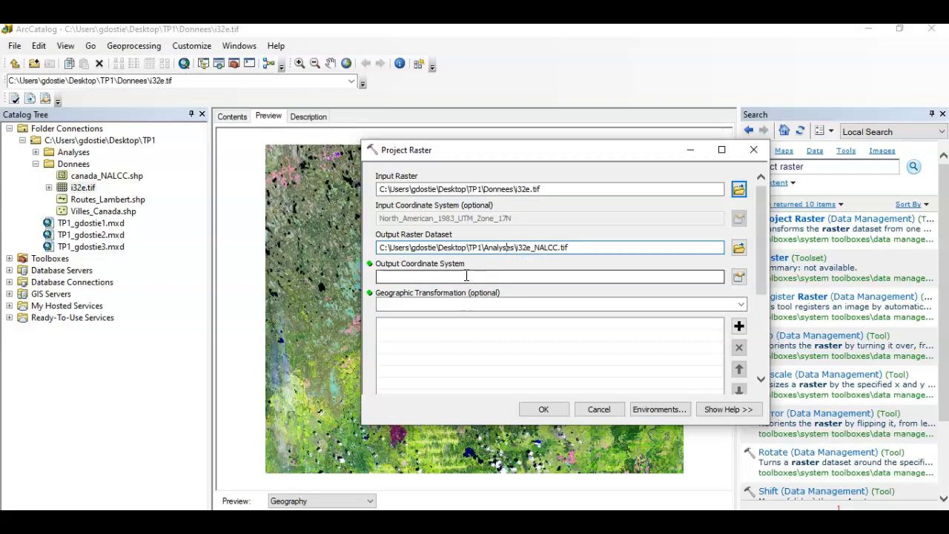
# Import the output coordinate system from canada_NALCC.shp and run the raster projection
pyautogui.click(738, 276)
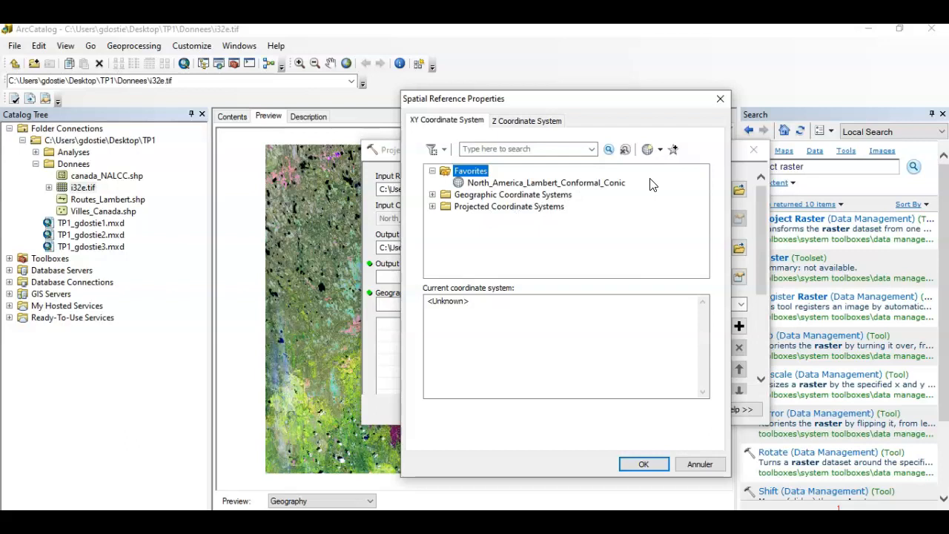
pyautogui.click(659, 149)
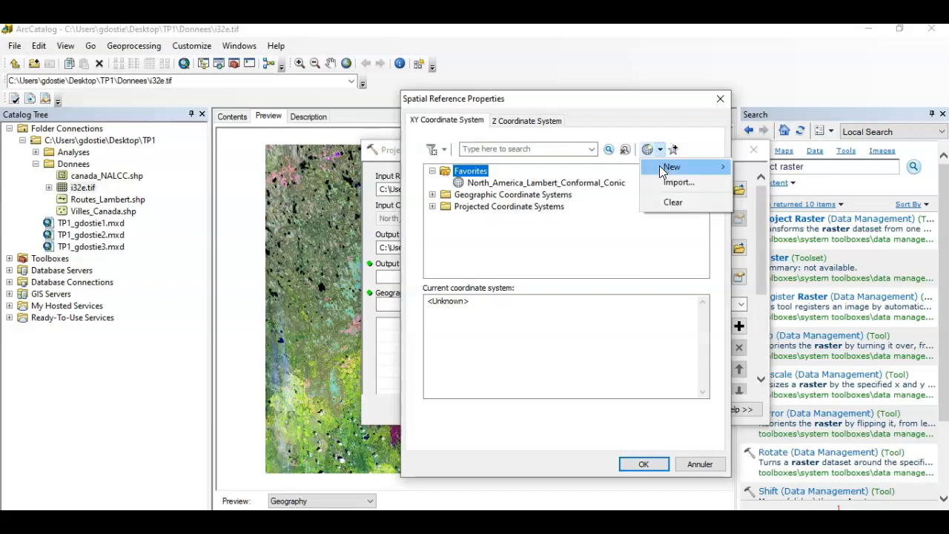
pyautogui.click(667, 181)
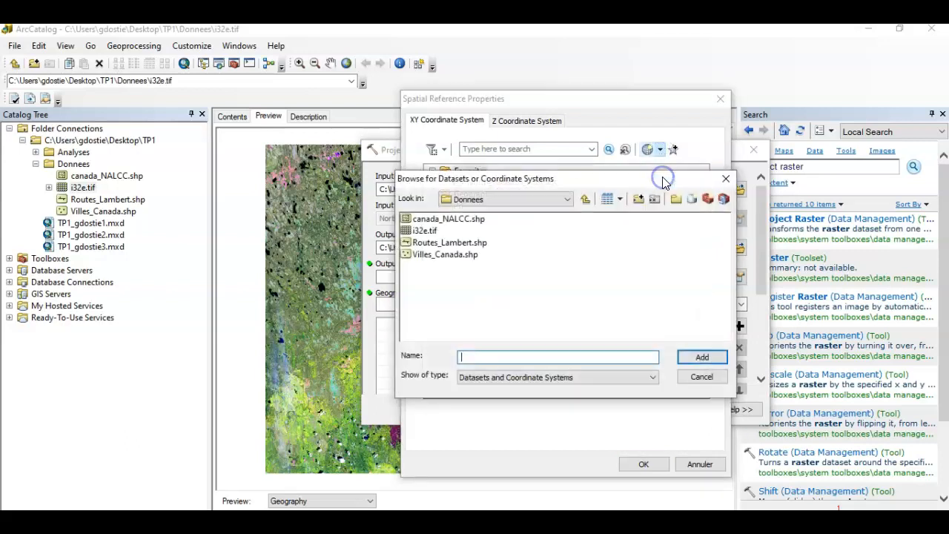
pyautogui.click(438, 220)
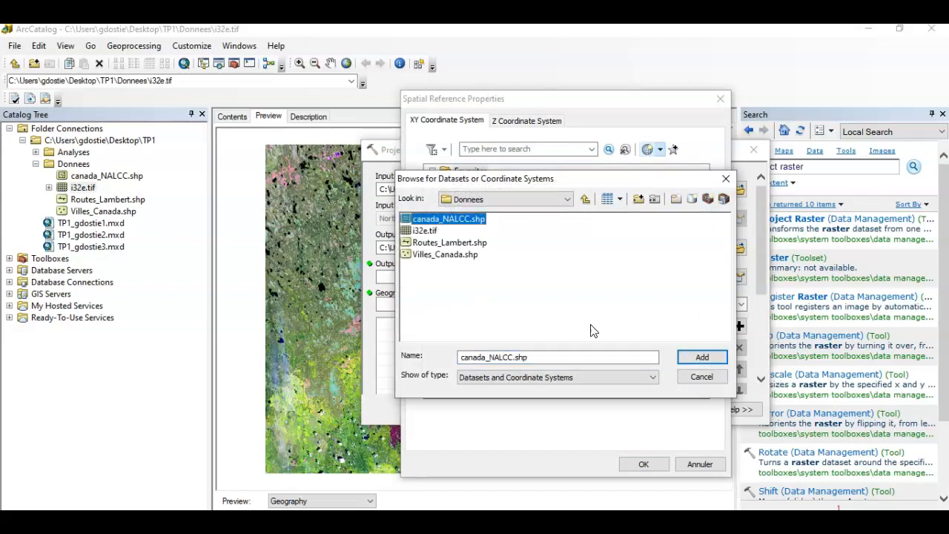
pyautogui.click(702, 359)
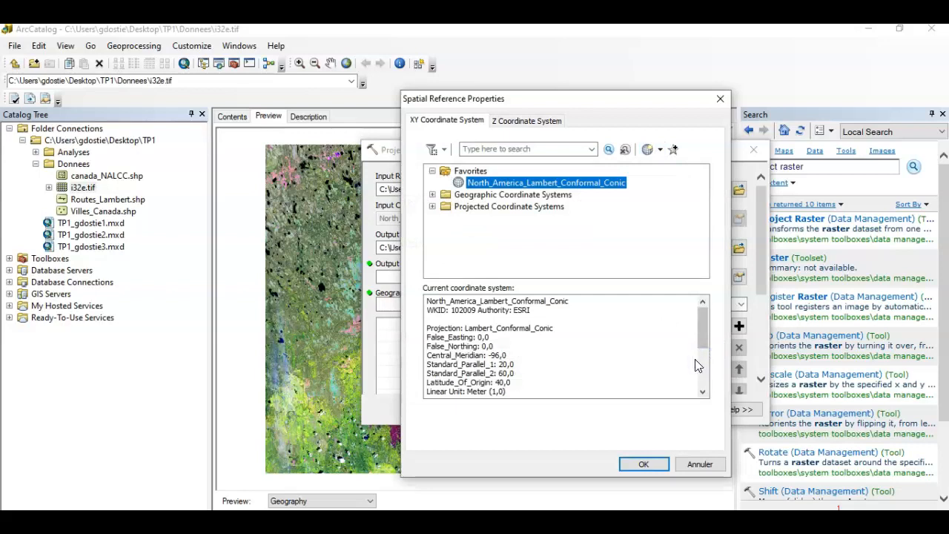
pyautogui.click(643, 465)
pyautogui.click(546, 408)
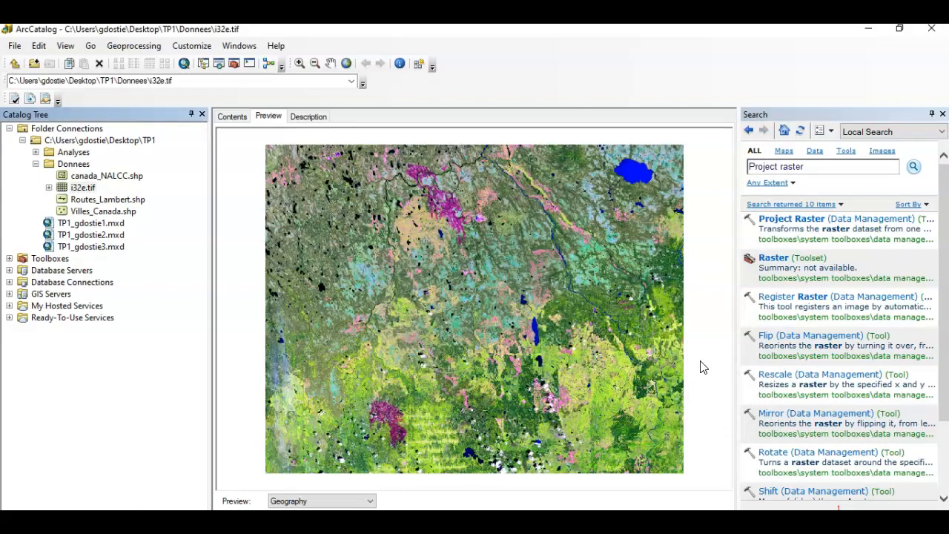
# Preview i32e_NALCC.tif from the Analyses folder and examine the spatial reference in its raster dataset properties
pyautogui.click(36, 152)
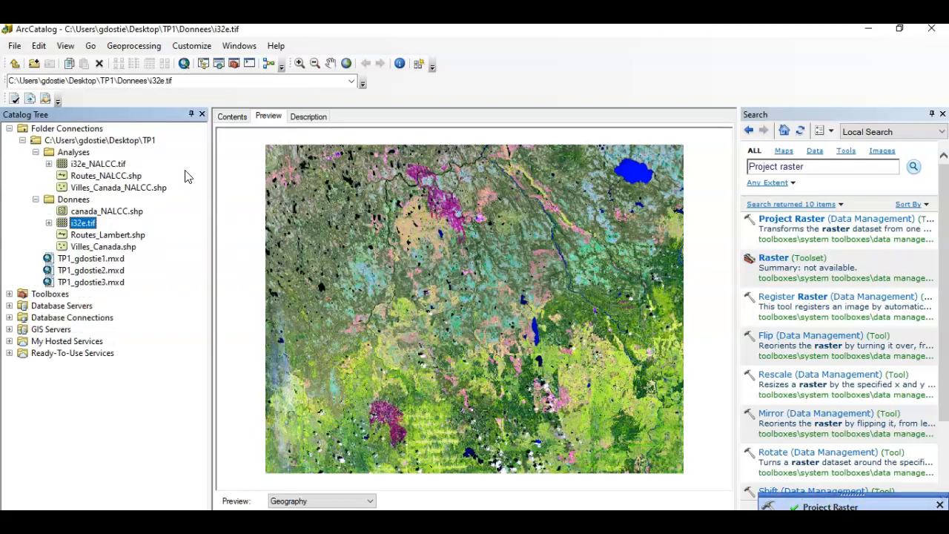
pyautogui.click(101, 166)
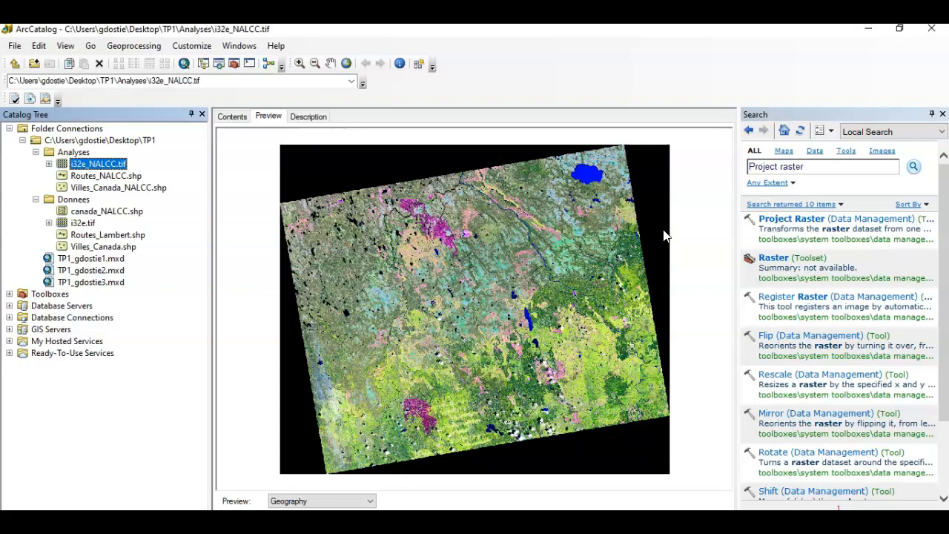
pyautogui.rightClick(106, 167)
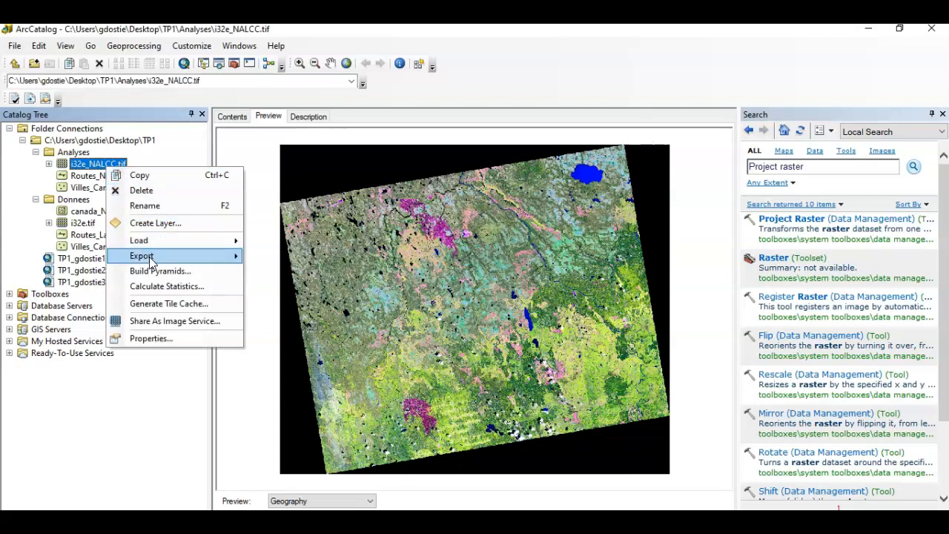
pyautogui.click(149, 339)
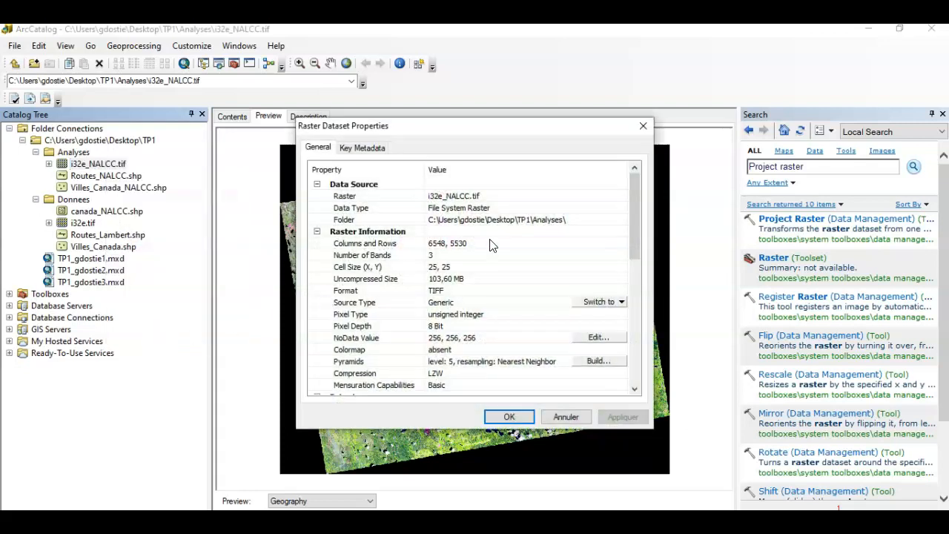
pyautogui.click(634, 389)
pyautogui.click(634, 390)
pyautogui.click(633, 390)
pyautogui.click(634, 389)
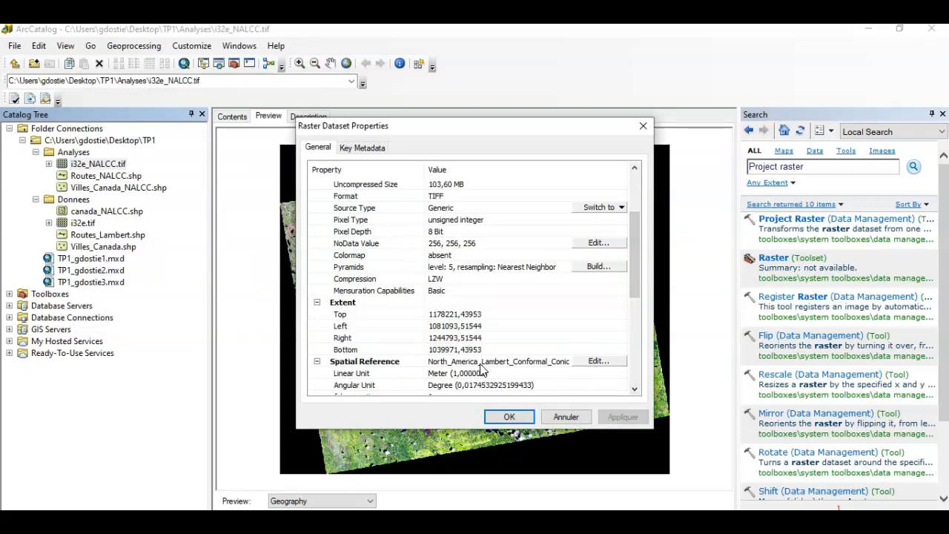